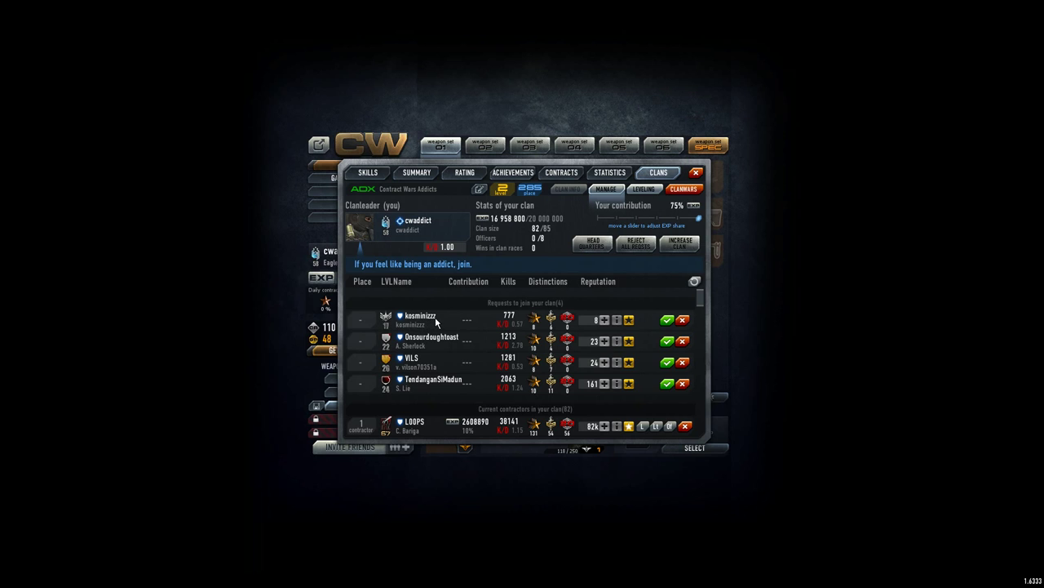
click(608, 323)
click(667, 320)
click(667, 319)
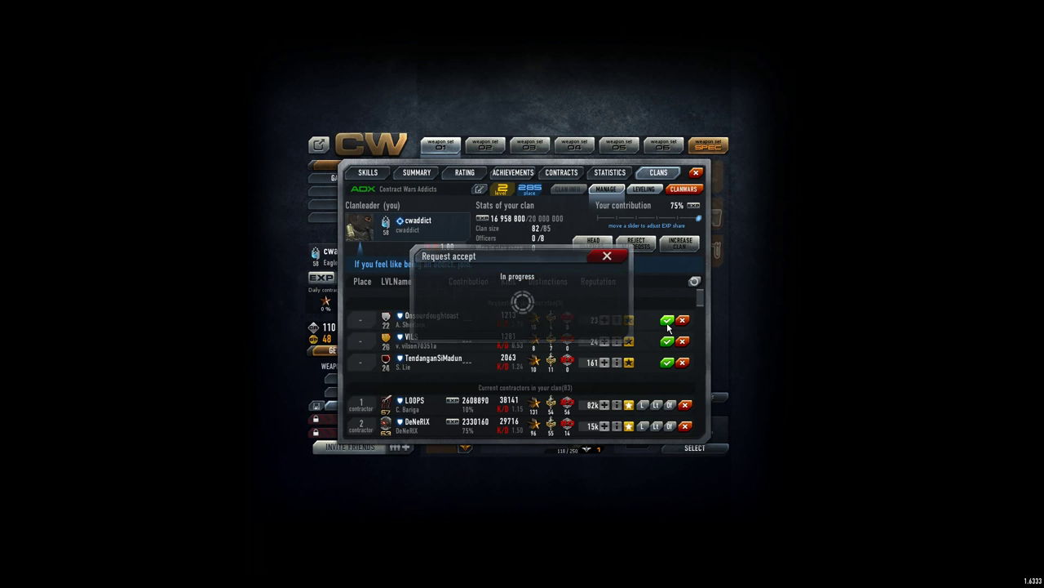
click(666, 320)
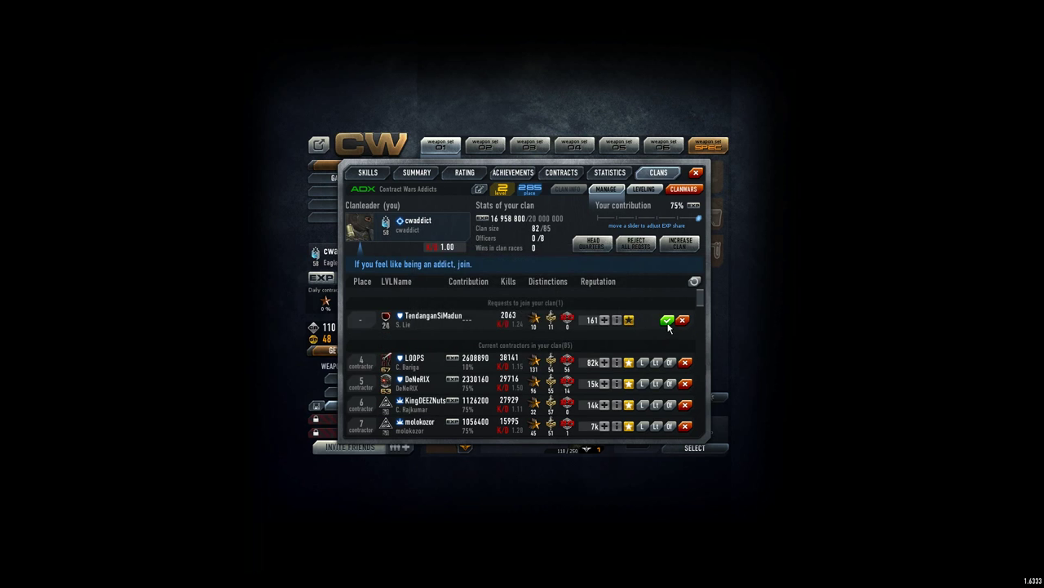
click(667, 320)
click(694, 281)
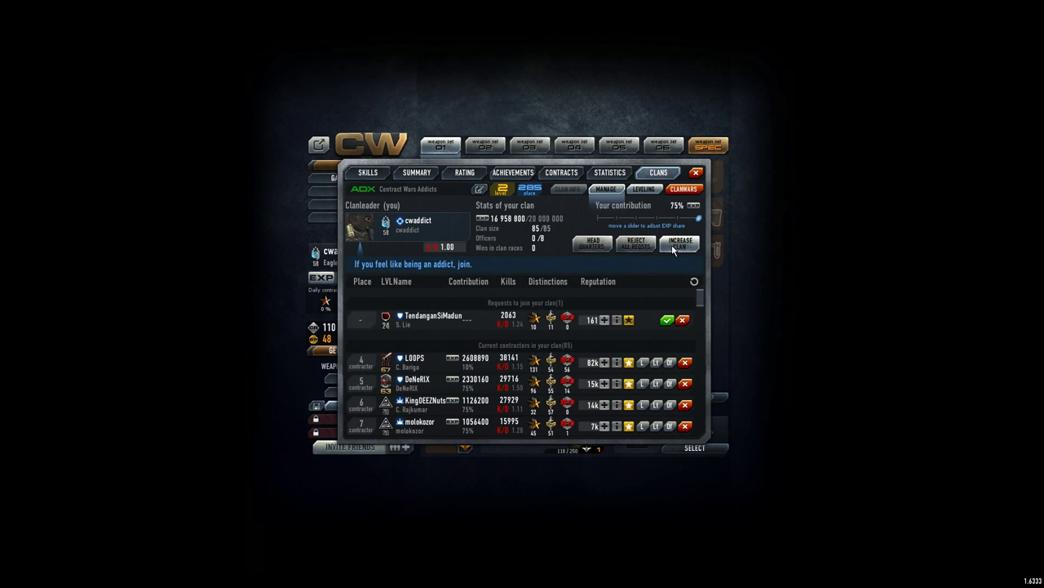
click(681, 243)
click(520, 312)
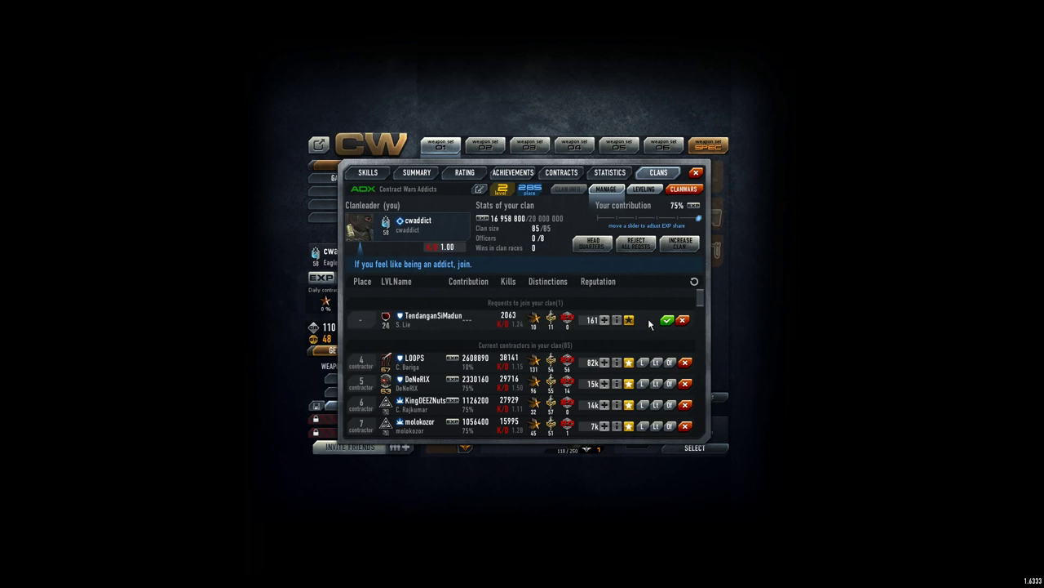
click(667, 320)
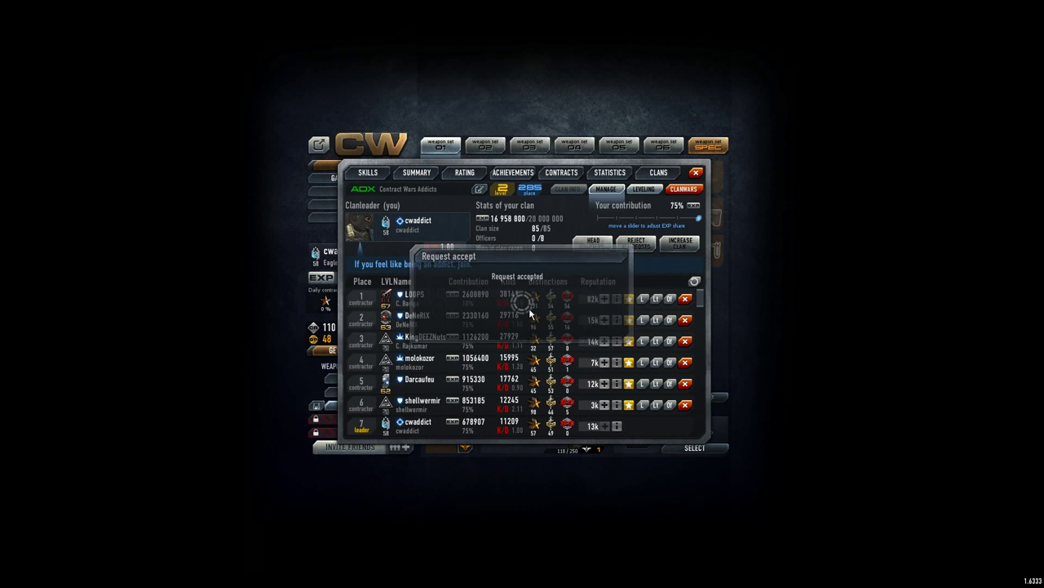
click(695, 280)
drag(703, 302, 686, 438)
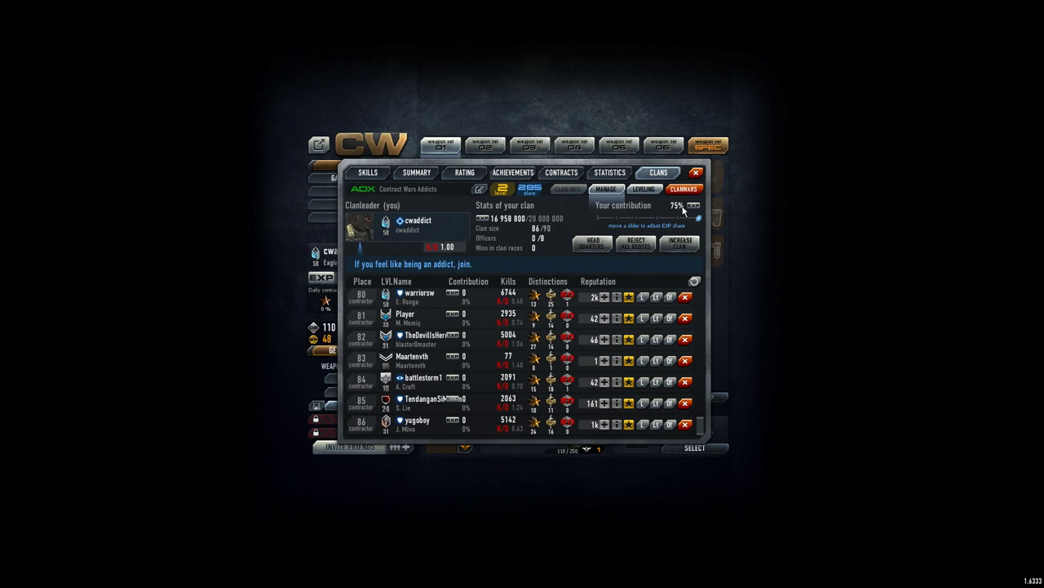
Adjust the Your contribution slider to save the profile with a 75% EXP share
mouse_move(693, 217)
mouse_down()
mouse_move(573, 222)
mouse_move(713, 221)
mouse_up()
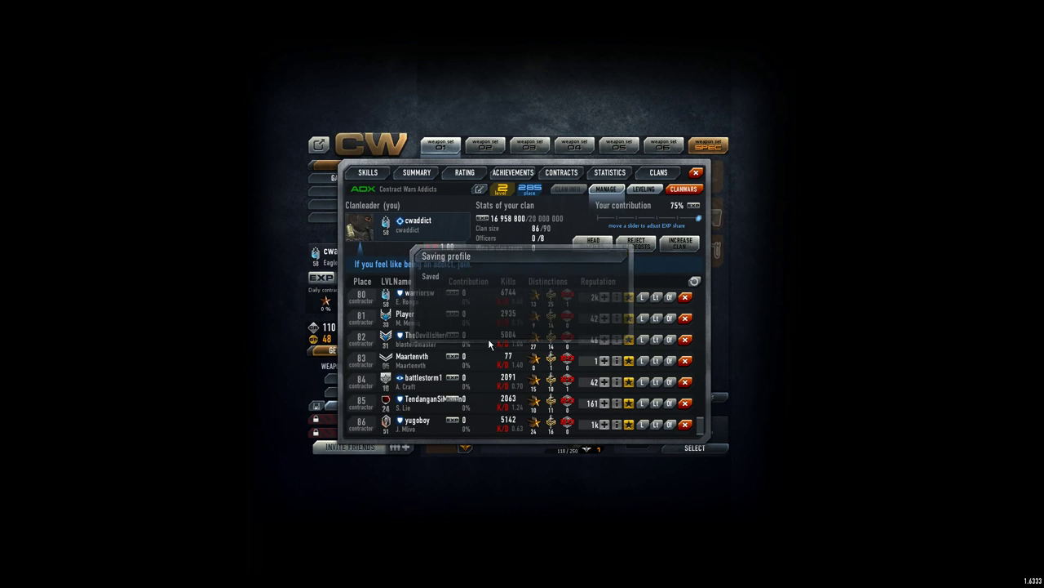
scroll(489, 351, up, 5)
scroll(571, 359, up, 5)
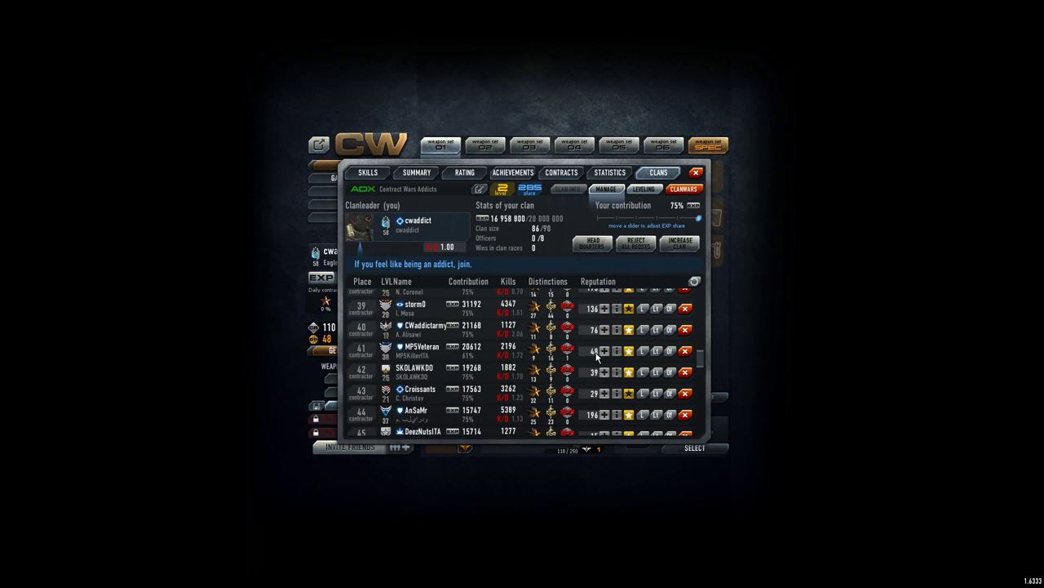
scroll(669, 363, up, 5)
scroll(688, 365, up, 5)
scroll(661, 346, up, 5)
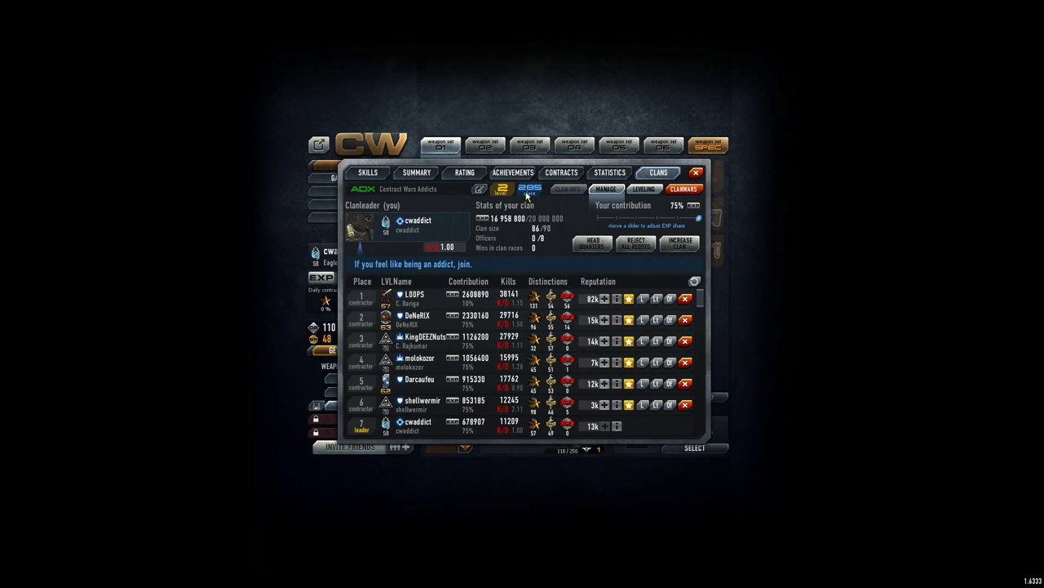